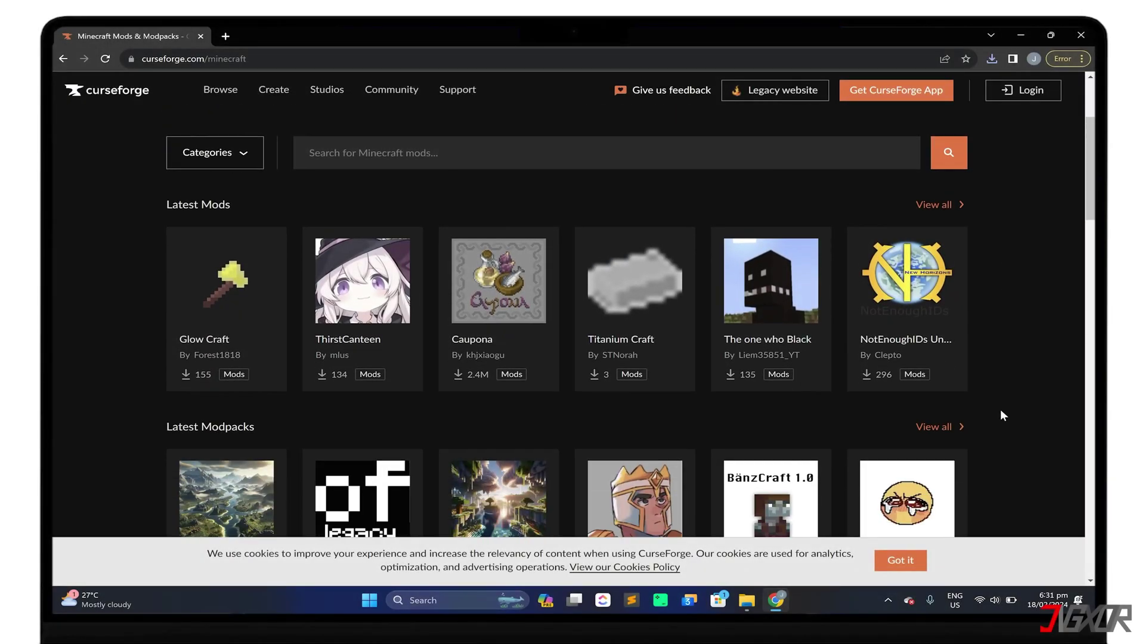
{"action": "scroll", "coordinate": [1000, 410], "scroll_direction": "down", "scroll_amount": 9}
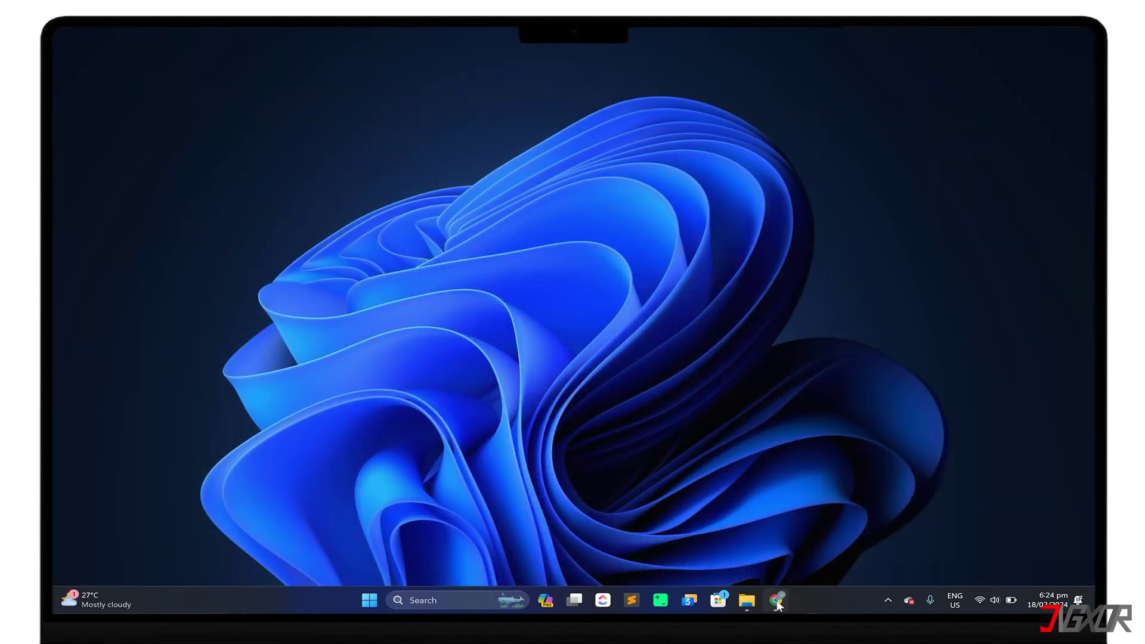
Step: Switch to Chrome, download the 64-bit Java for Windows installer from java.com and launch jre-8u401-windows-x64.exe
{"action": "left_click", "coordinate": [775, 600]}
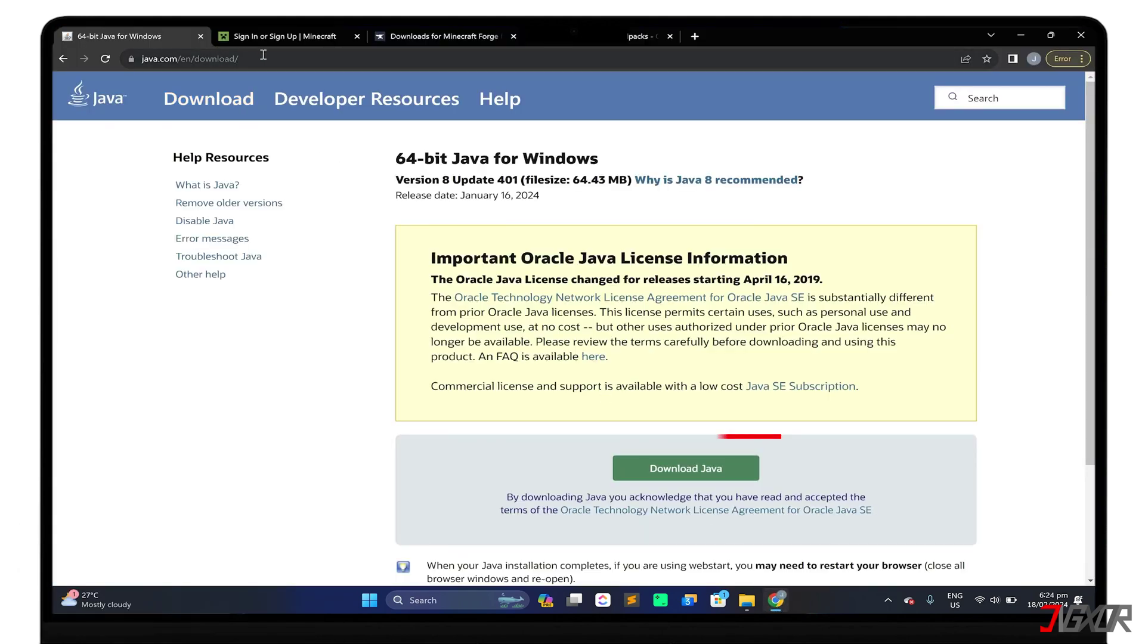
{"action": "left_click", "coordinate": [672, 474]}
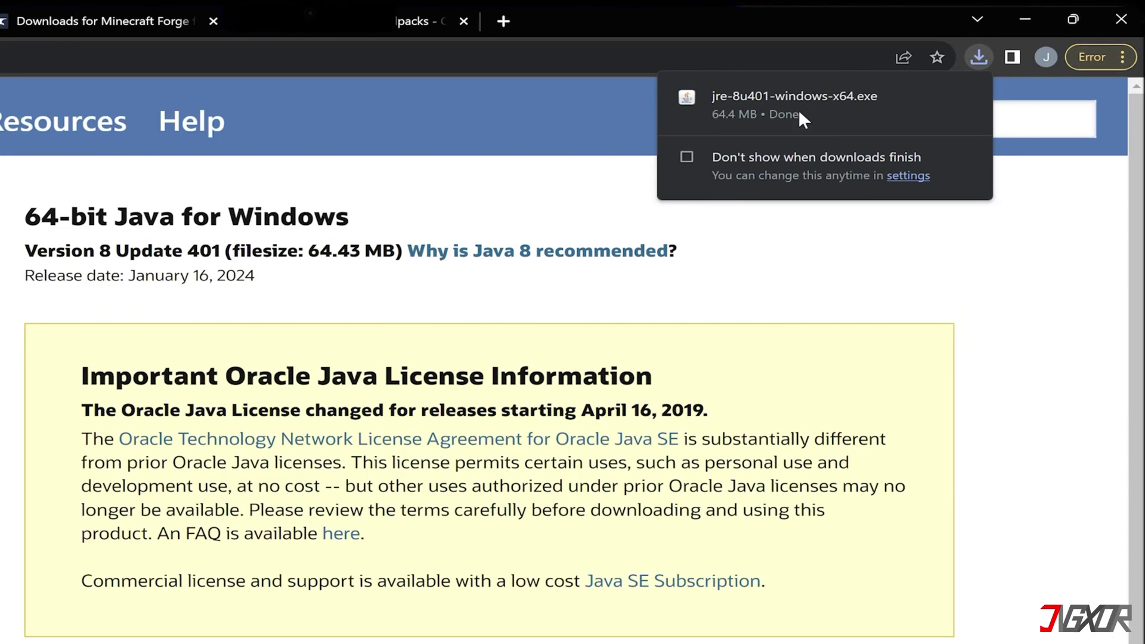
{"action": "left_click", "coordinate": [801, 108]}
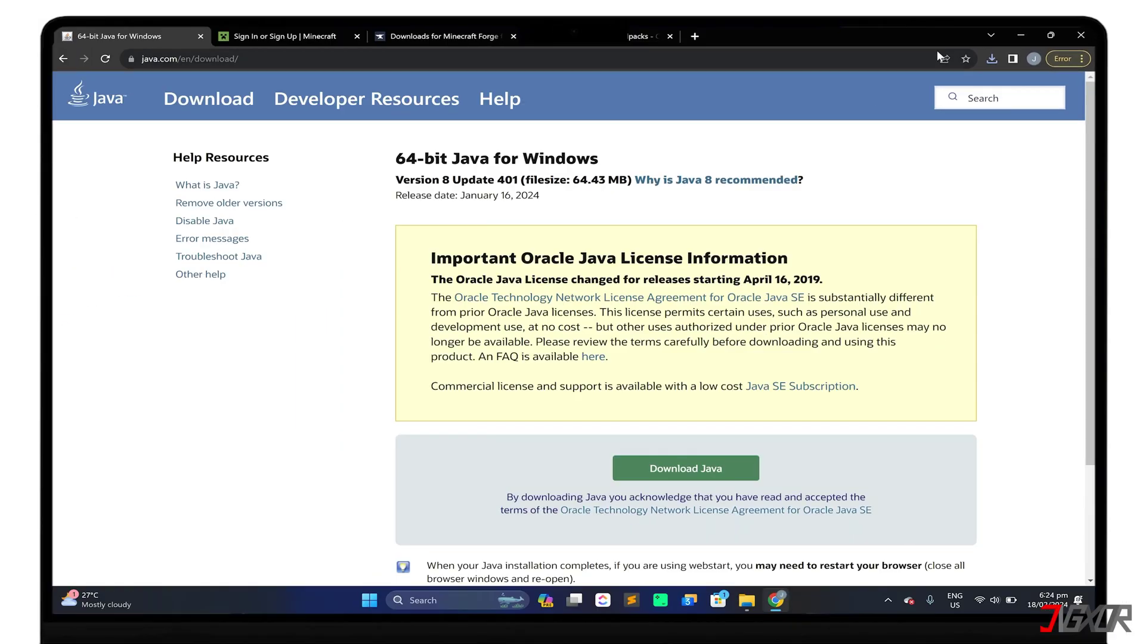
Step: Install Java in the default destination folder and close the finished setup
{"action": "left_click", "coordinate": [1020, 35]}
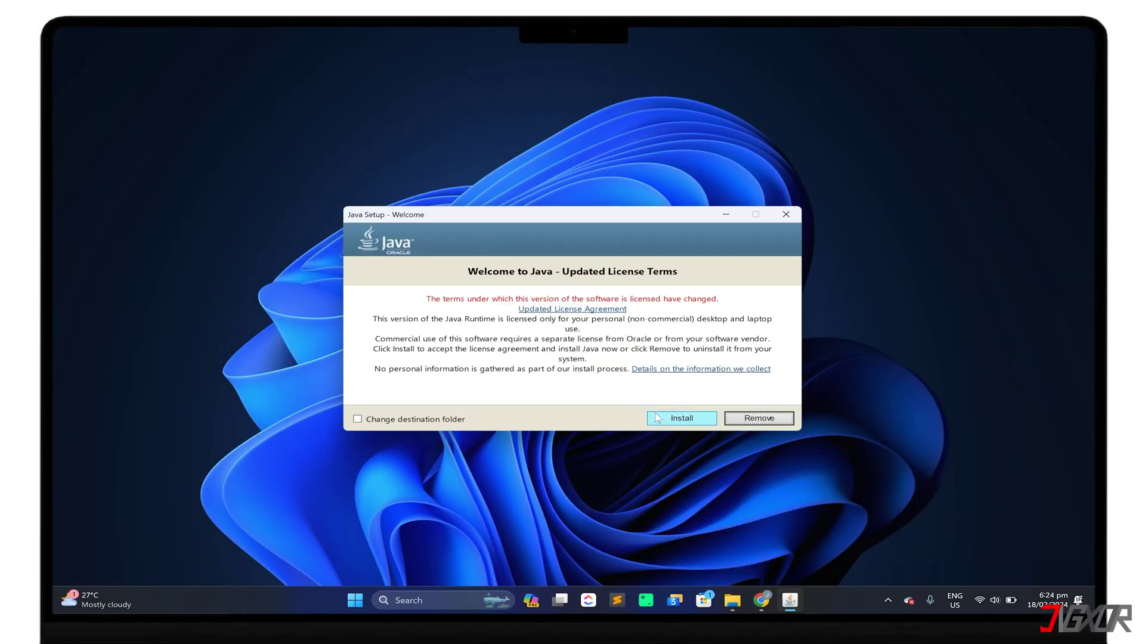
{"action": "left_click", "coordinate": [681, 418]}
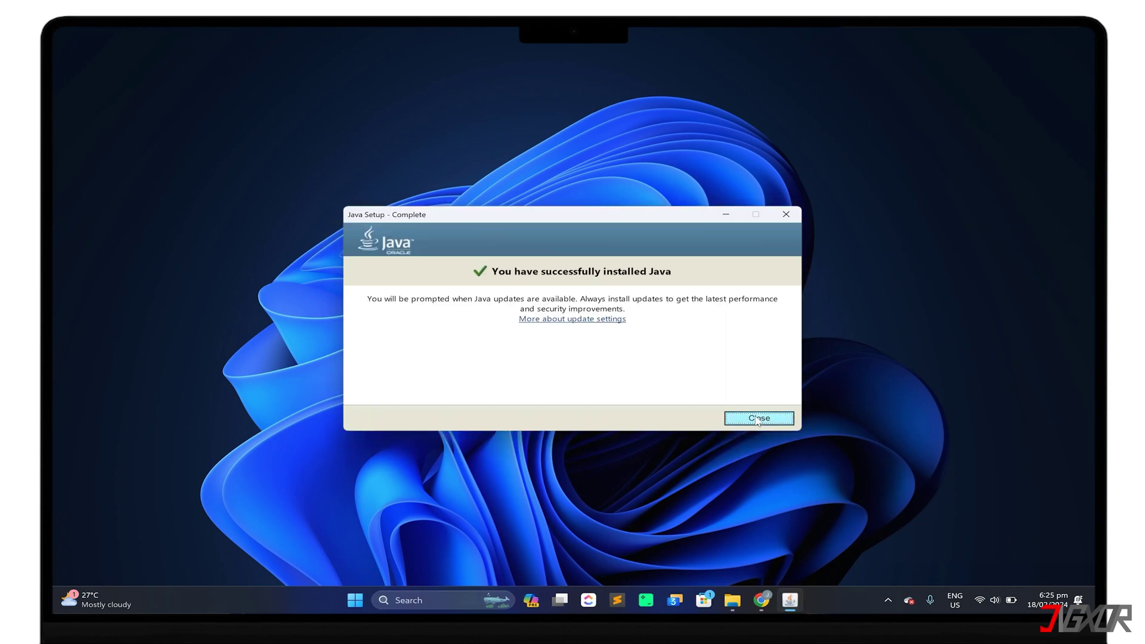
{"action": "left_click", "coordinate": [760, 419]}
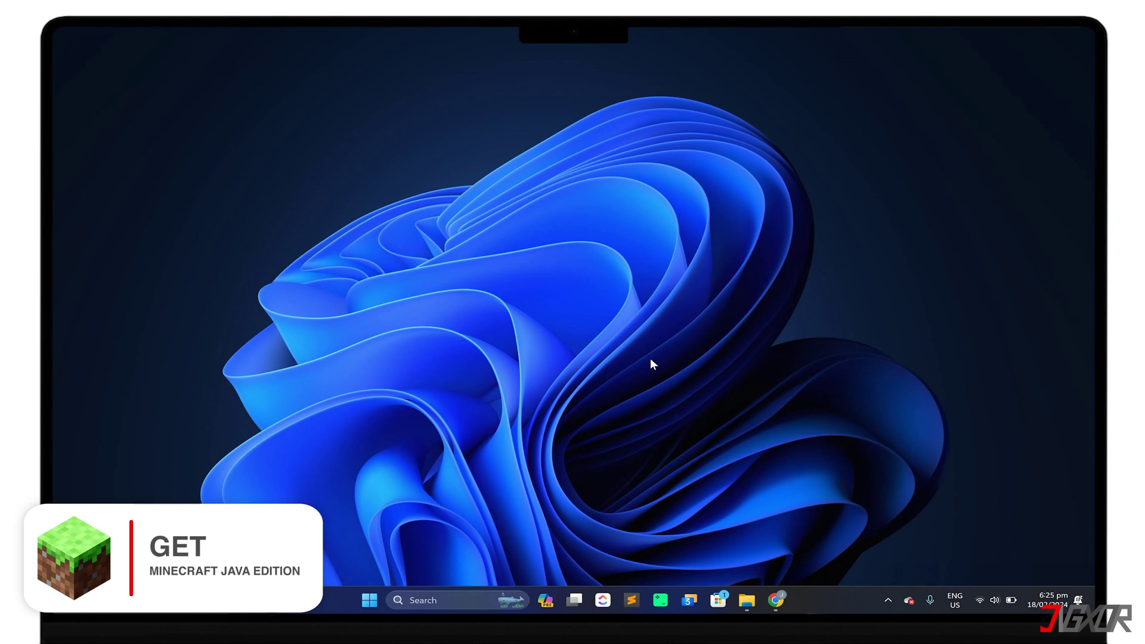
Step: Sign in to minecraft.net in Chrome with the Microsoft account and choose to stay signed in
{"action": "left_click", "coordinate": [774, 600]}
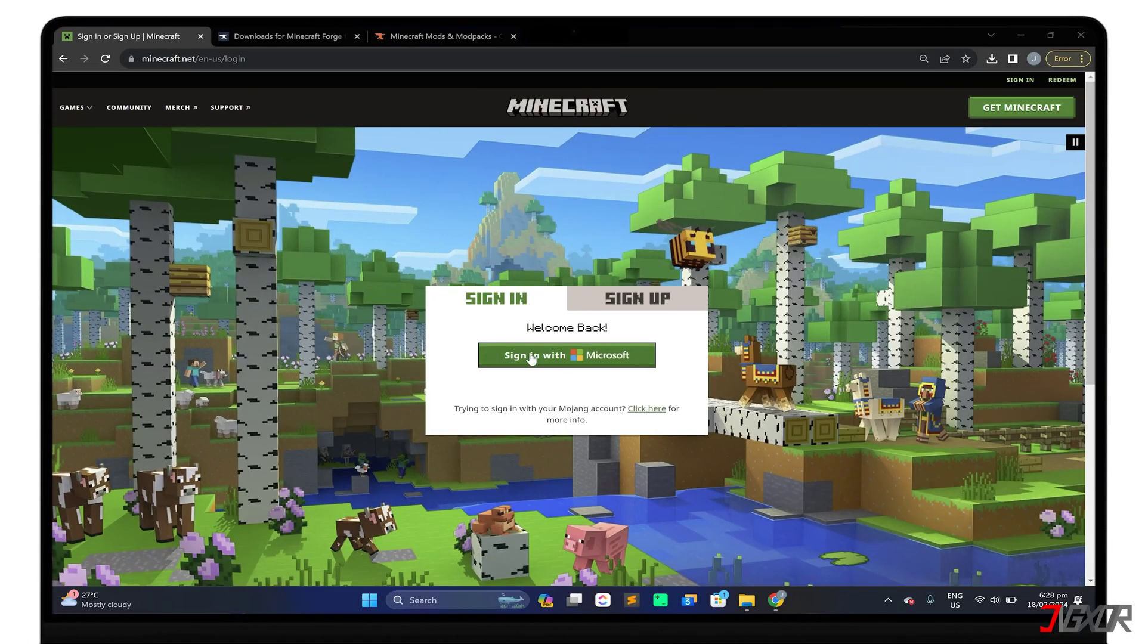
{"action": "left_click", "coordinate": [575, 358]}
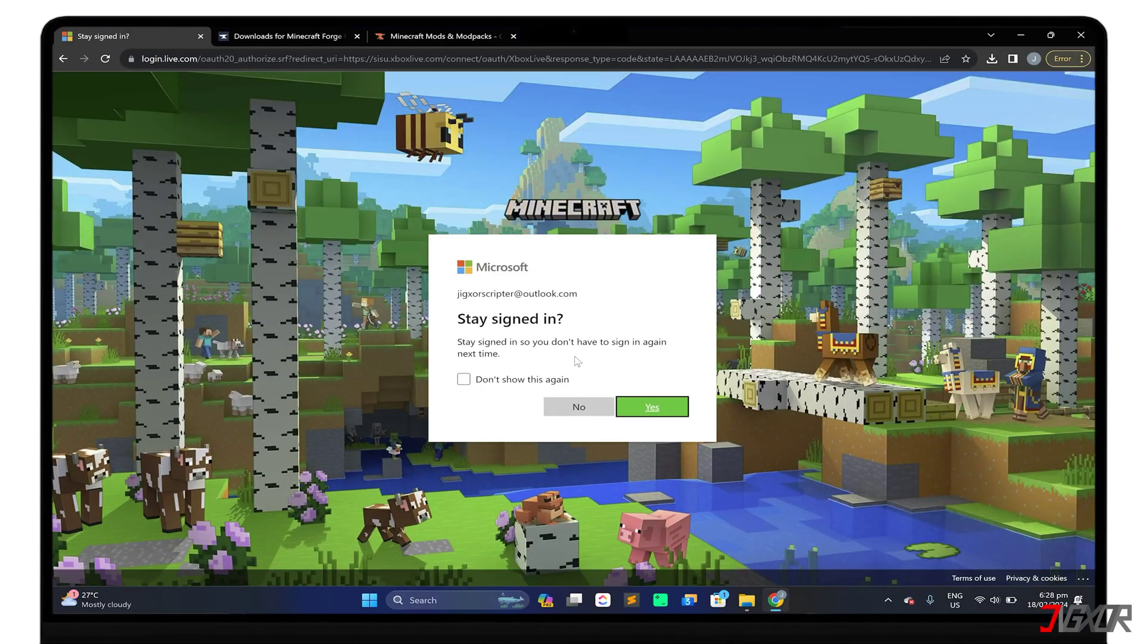
{"action": "left_click", "coordinate": [642, 407]}
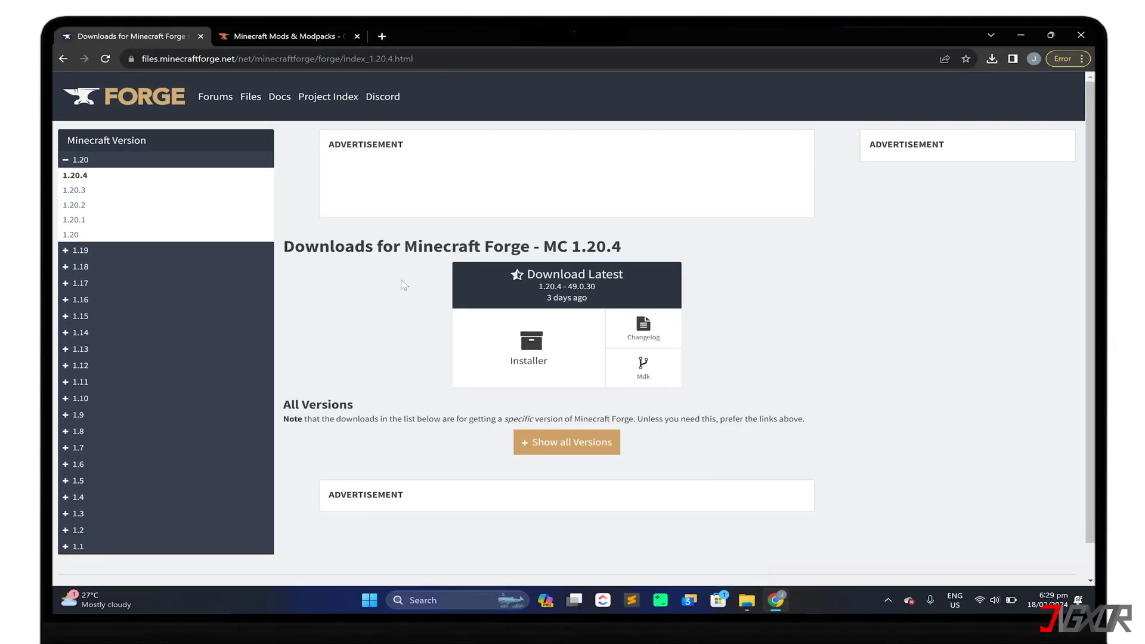
Step: Download the latest Forge installer for Minecraft 1.20.4, skipping the advertisement page, and install the Forge client profile
{"action": "left_click", "coordinate": [545, 361]}
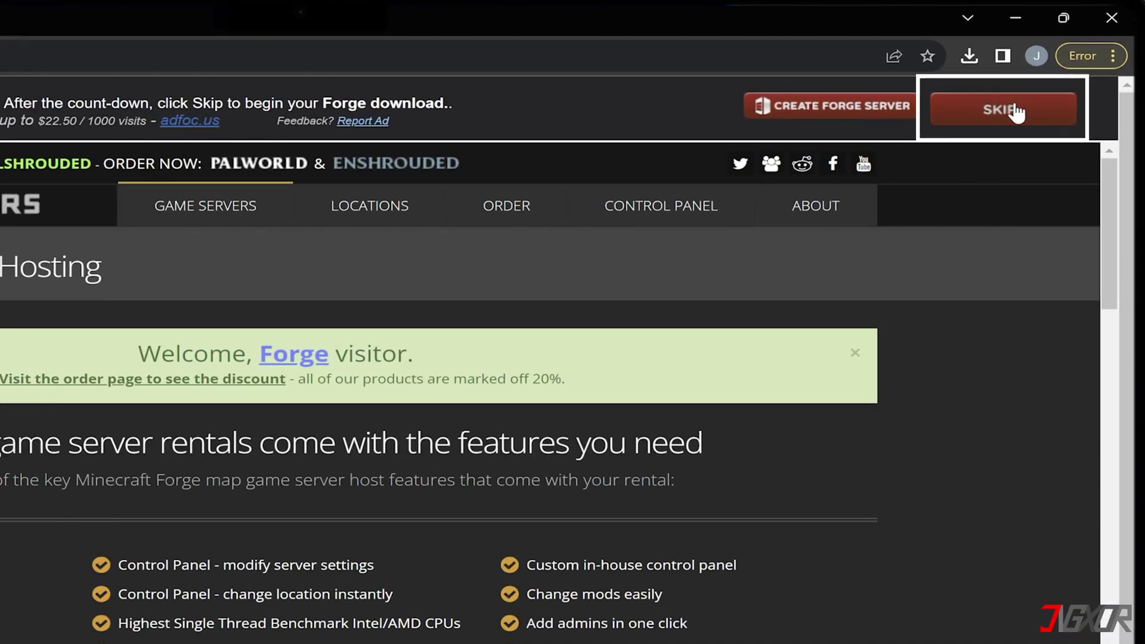
{"action": "left_click", "coordinate": [1015, 114]}
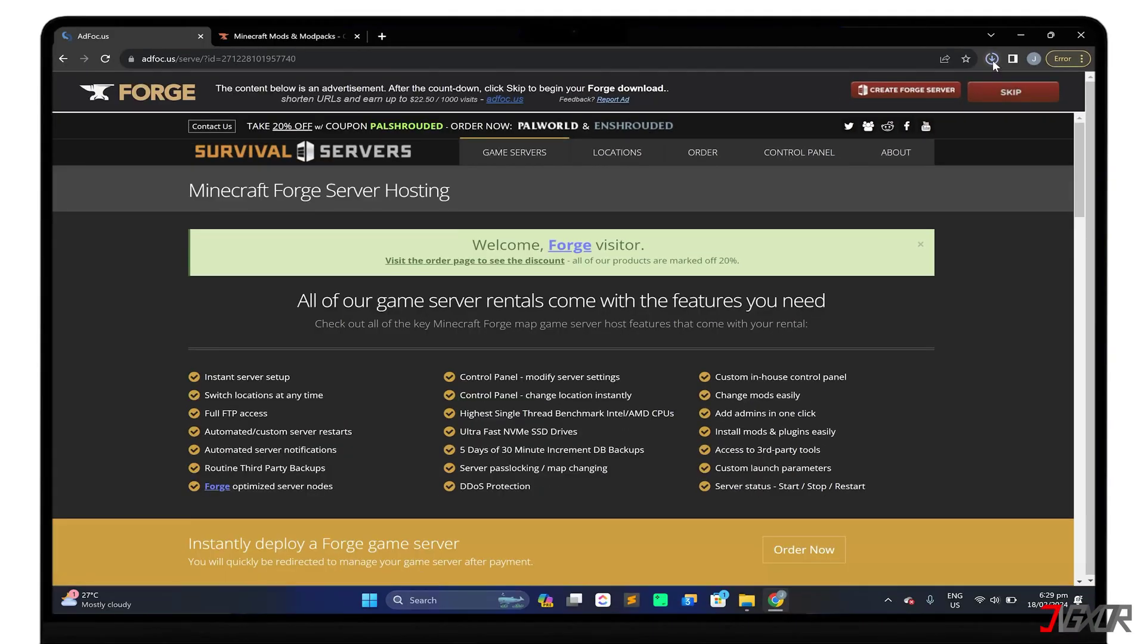
{"action": "left_click", "coordinate": [968, 56]}
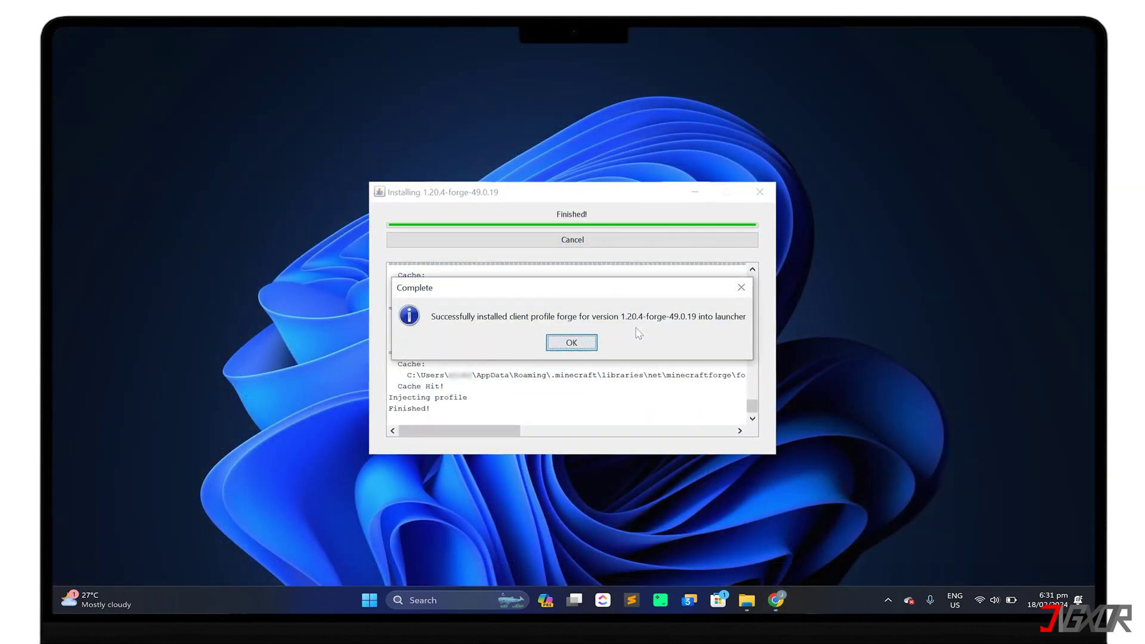
{"action": "left_click", "coordinate": [571, 342]}
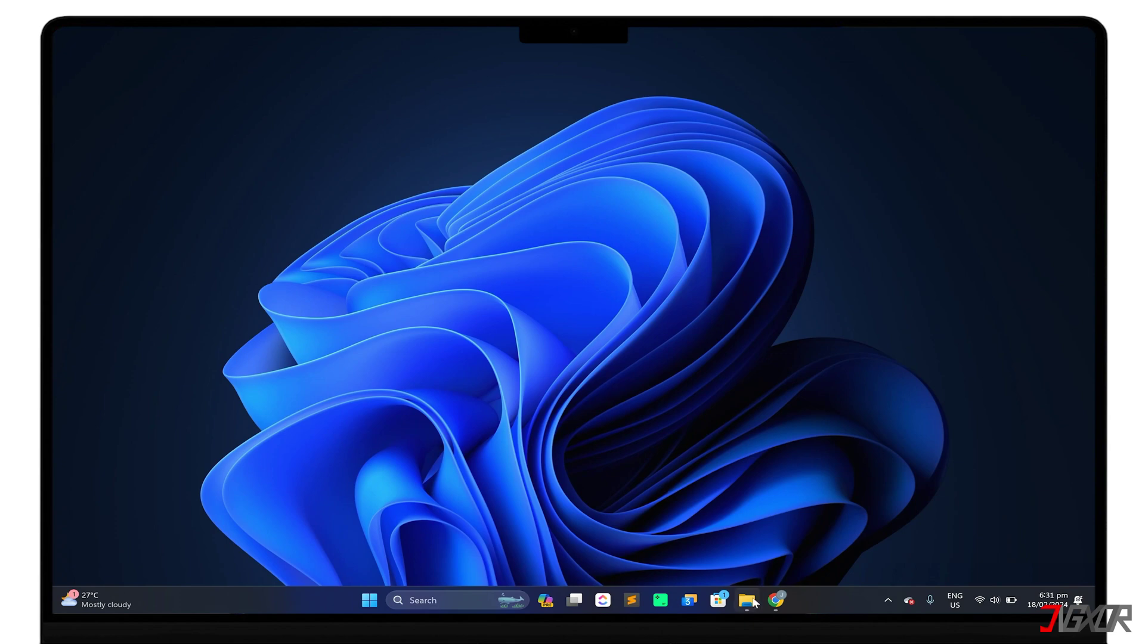
Step: Search the Minecraft mods on CurseForge in Chrome for Thaumcraft and open the Thaumcraft mod page
{"action": "left_click", "coordinate": [775, 600]}
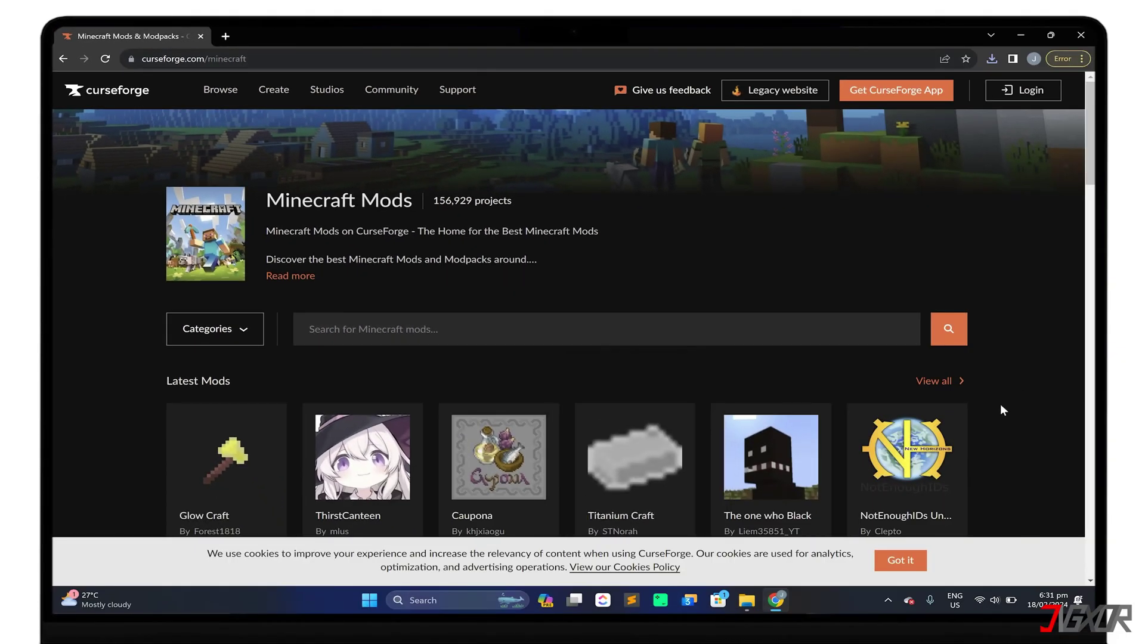
{"action": "scroll", "coordinate": [999, 409], "scroll_direction": "down", "scroll_amount": 2}
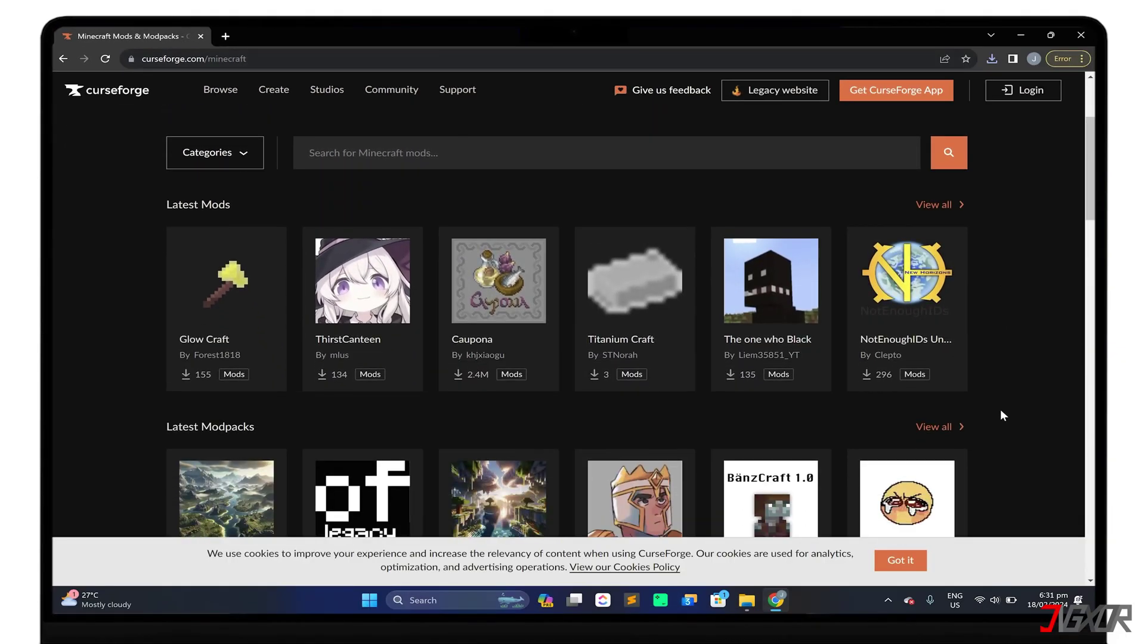
{"action": "scroll", "coordinate": [1000, 409], "scroll_direction": "down", "scroll_amount": 5}
{"action": "scroll", "coordinate": [999, 409], "scroll_direction": "down", "scroll_amount": 4}
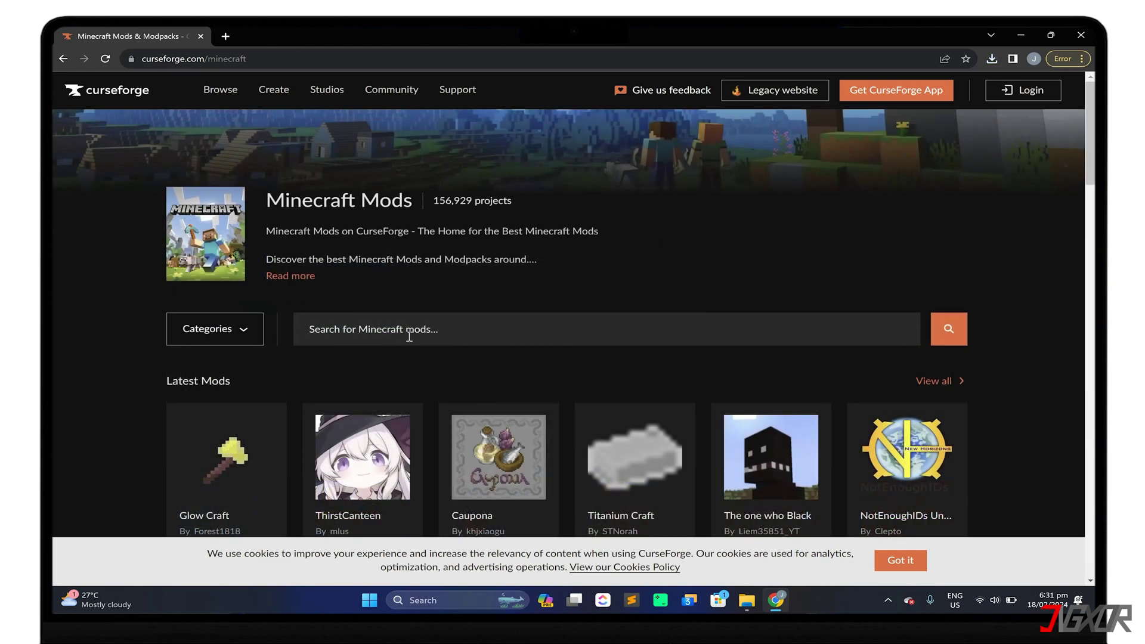
{"action": "left_click", "coordinate": [409, 336]}
{"action": "type", "text": "Thaumcraft"}
{"action": "key", "text": "Return"}
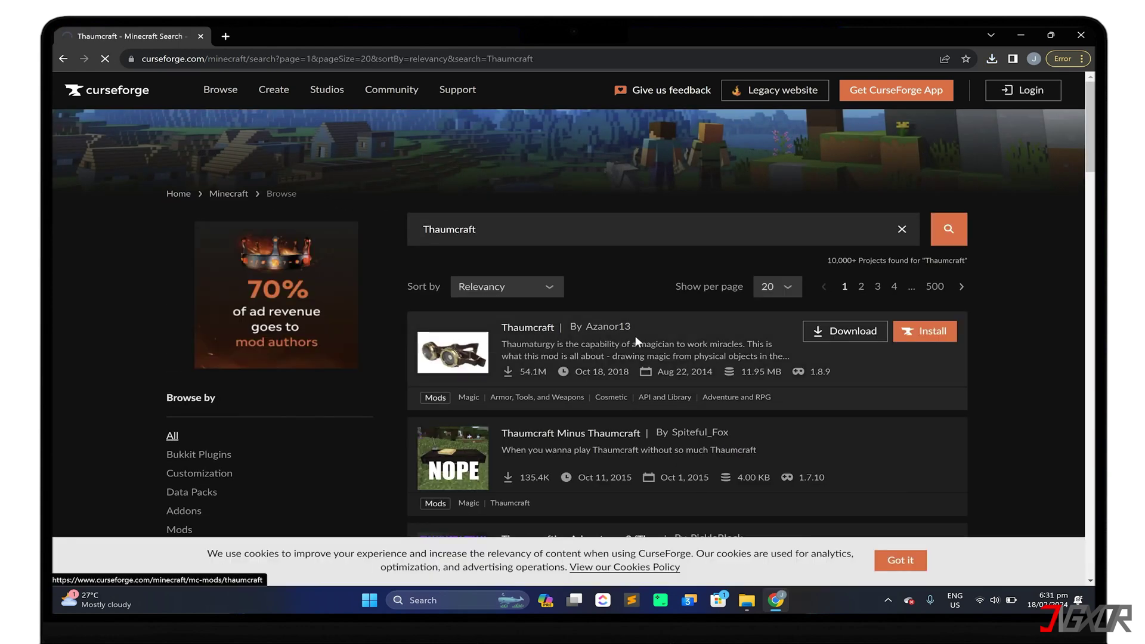
{"action": "left_click", "coordinate": [635, 335]}
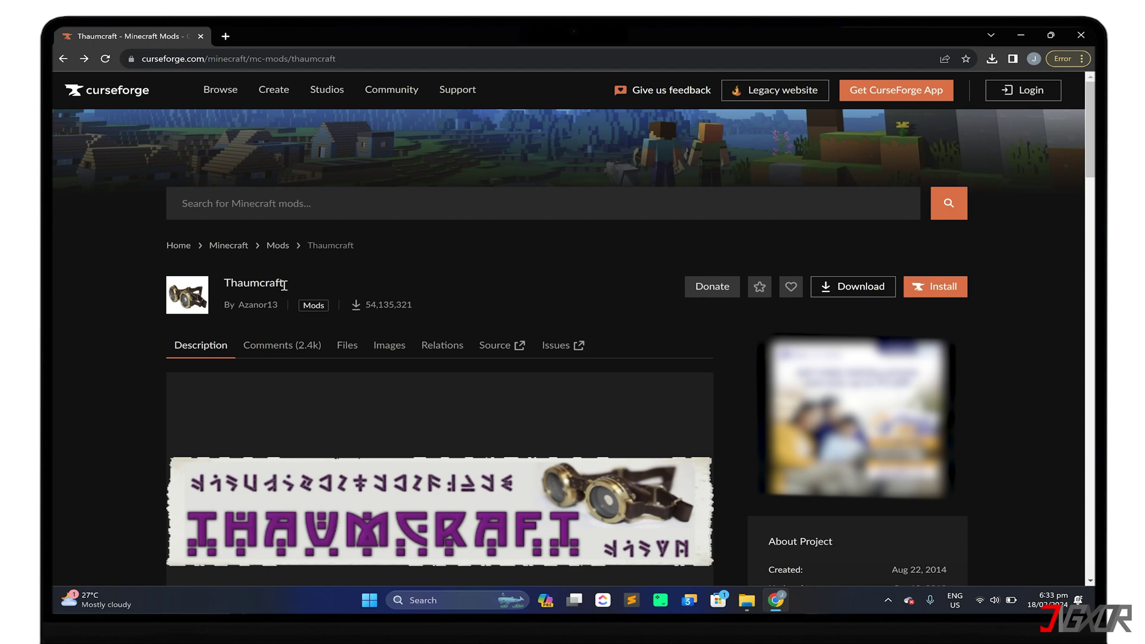
Step: Download the latest Thaumcraft release, Thaumcraft-1.8.9-5.2.4.jar, for all game versions
{"action": "left_click", "coordinate": [844, 287]}
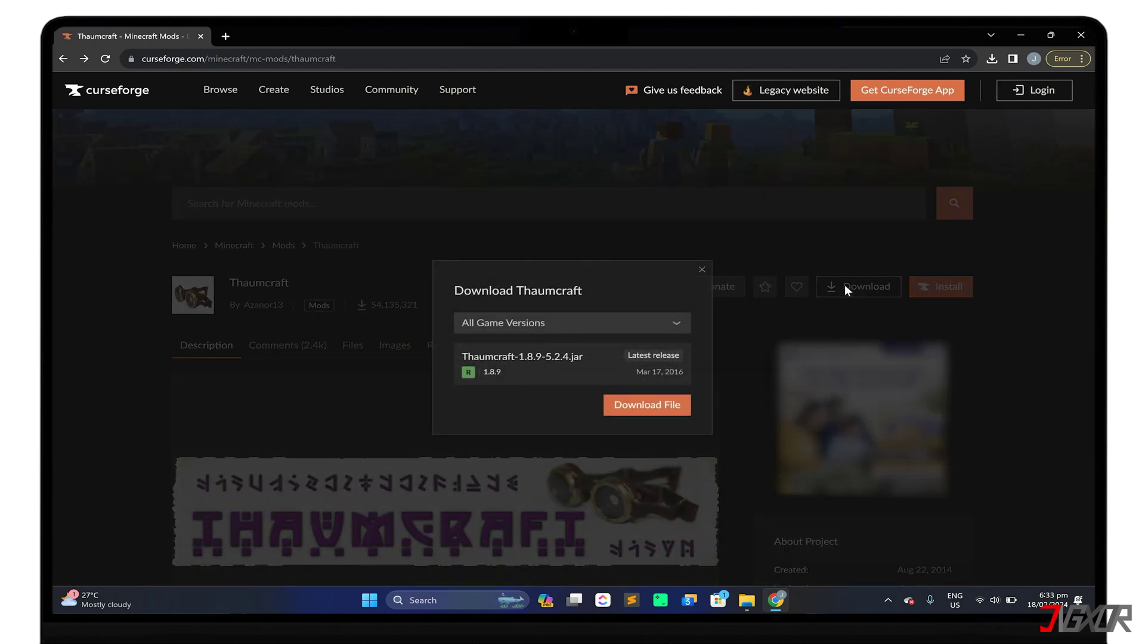
{"action": "left_click", "coordinate": [632, 403]}
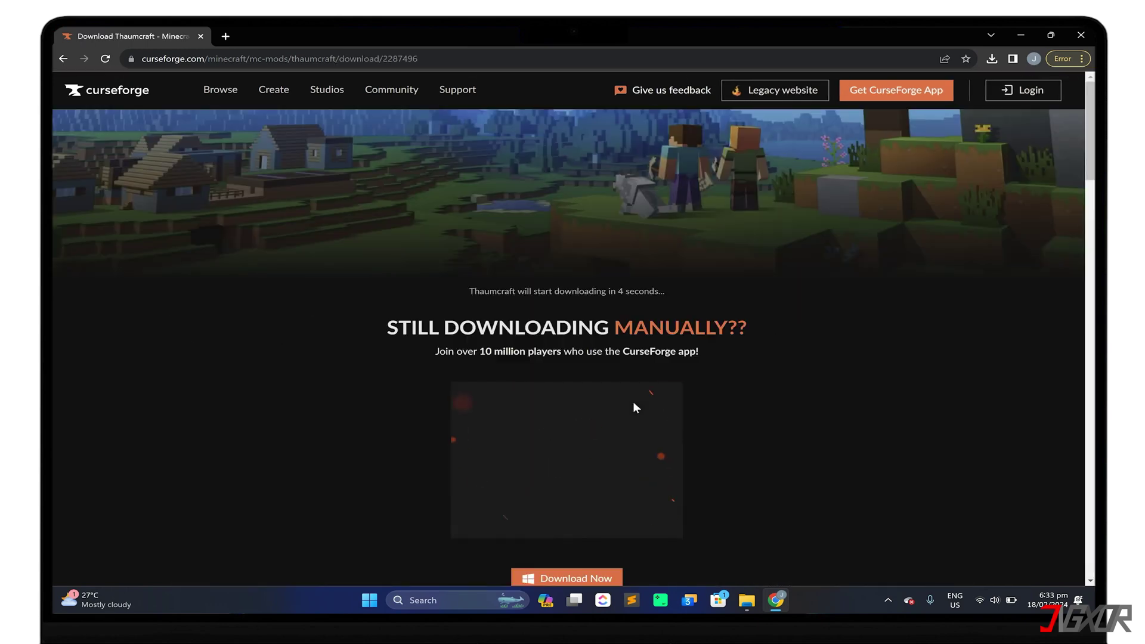
{"action": "scroll", "coordinate": [825, 398], "scroll_direction": "down", "scroll_amount": 1}
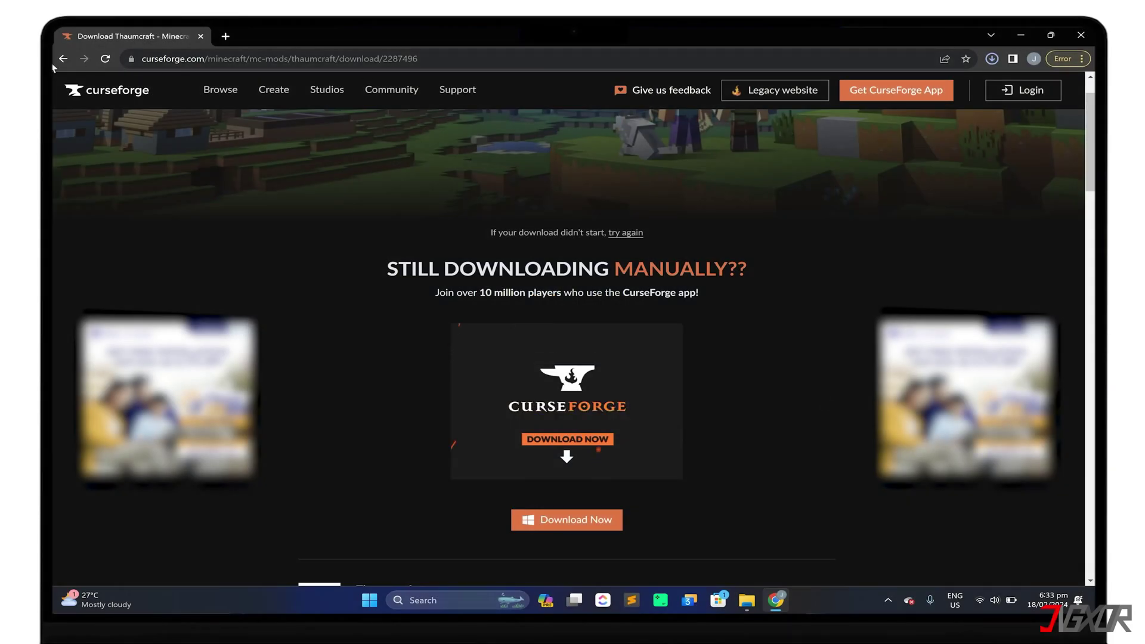
Step: Return to the Thaumcraft page, view its dependencies and search the Minecraft mods for the required Baubles mod
{"action": "left_click", "coordinate": [62, 59]}
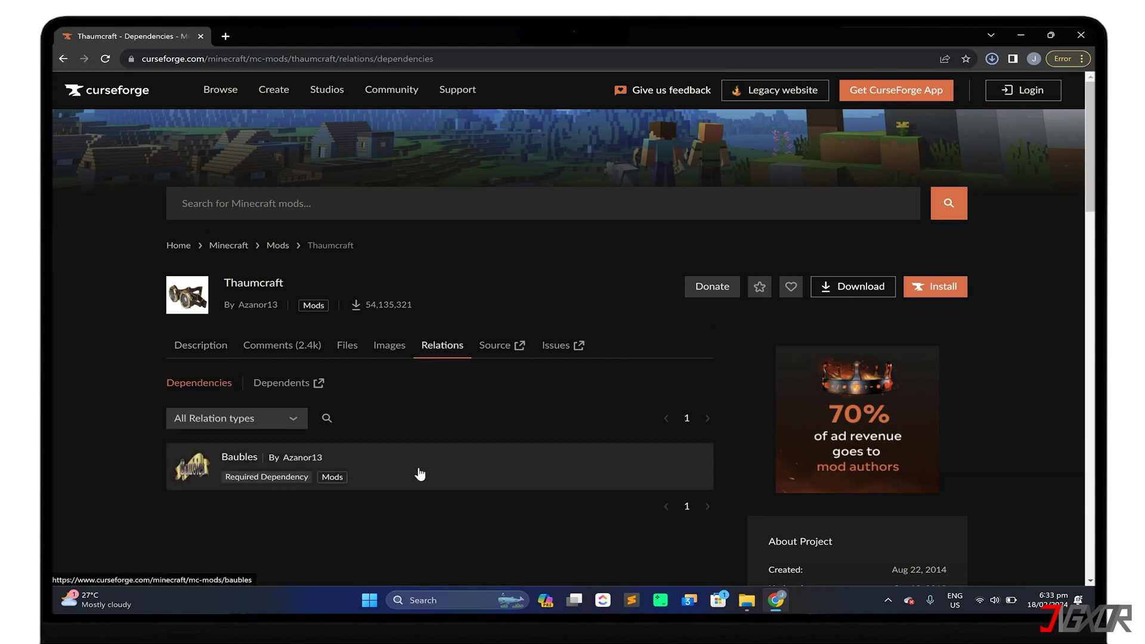
{"action": "left_click", "coordinate": [242, 196]}
{"action": "type", "text": "bau"}
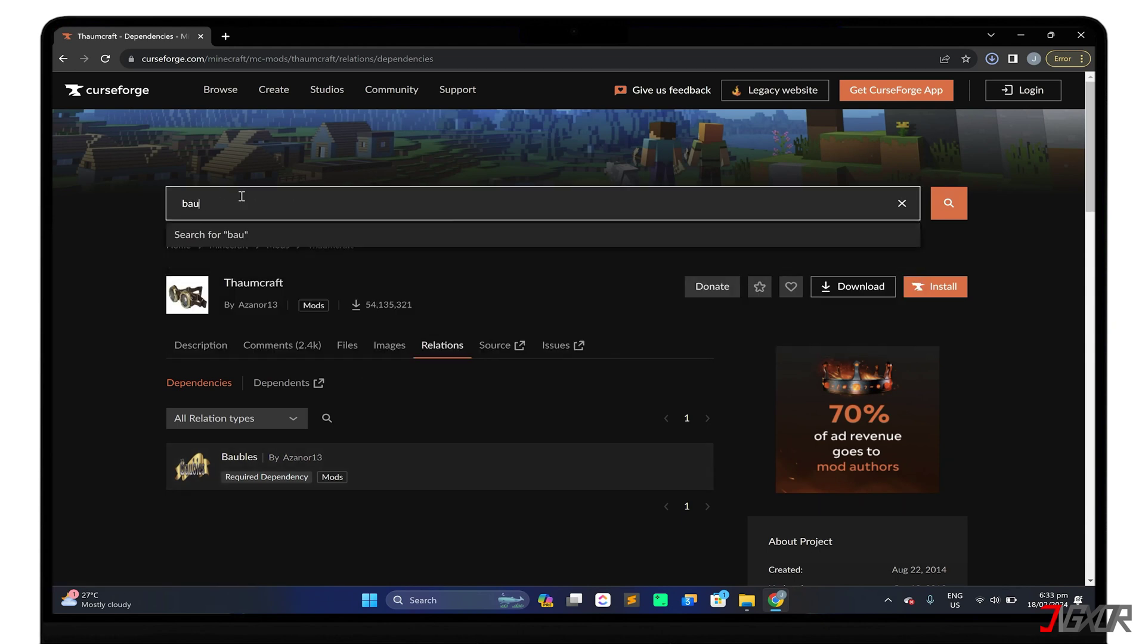
{"action": "type", "text": "bles"}
{"action": "key", "text": "Return"}
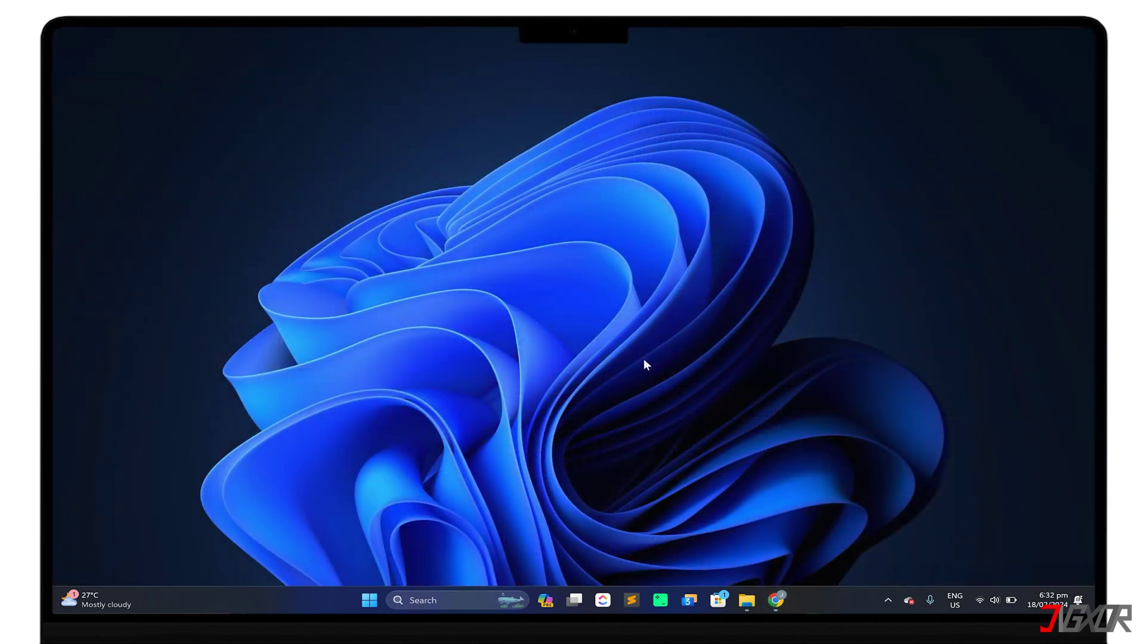
Step: Open the mods folder inside %appdata%/.minecraft in File Explorer
{"action": "left_click", "coordinate": [735, 601]}
{"action": "left_click", "coordinate": [328, 57]}
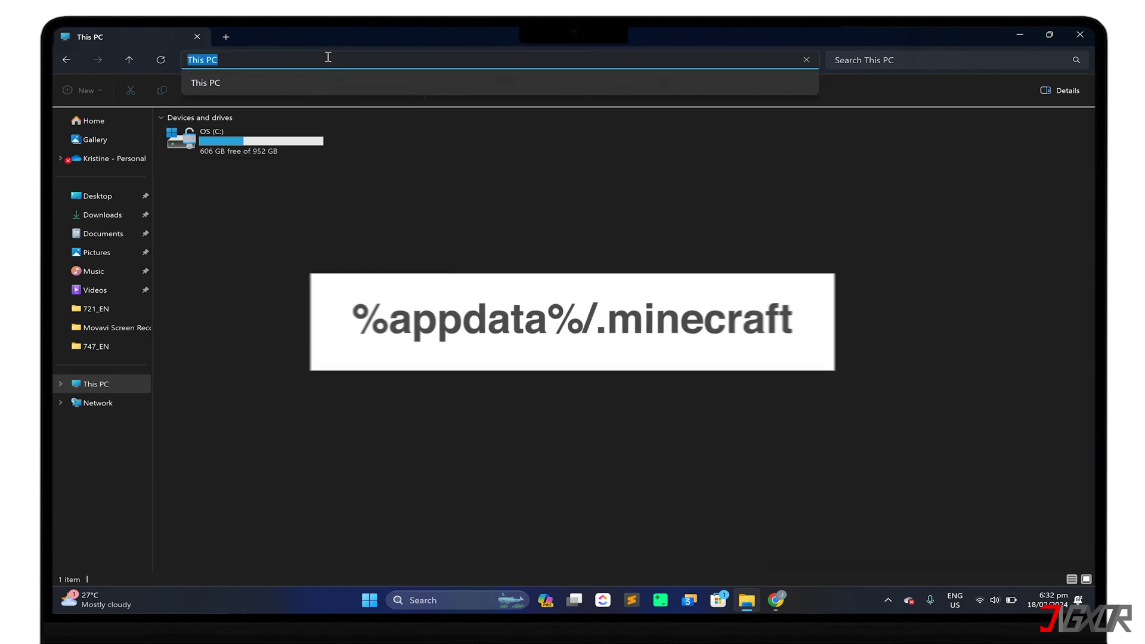
{"action": "type", "text": "%appdata%/.minecraft"}
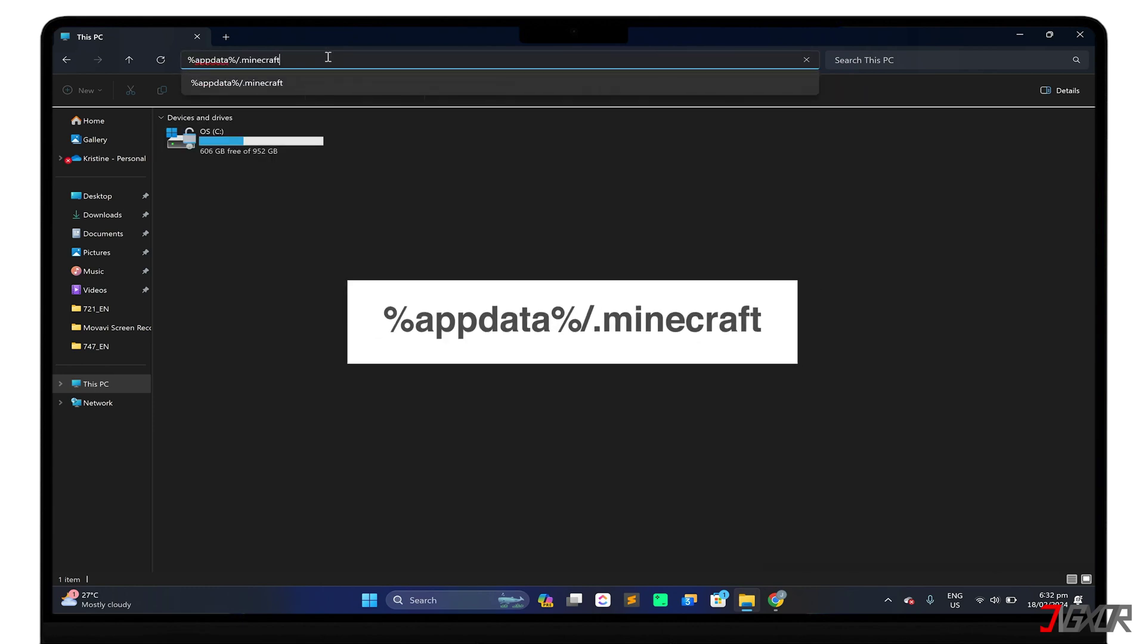
{"action": "key", "text": "Return"}
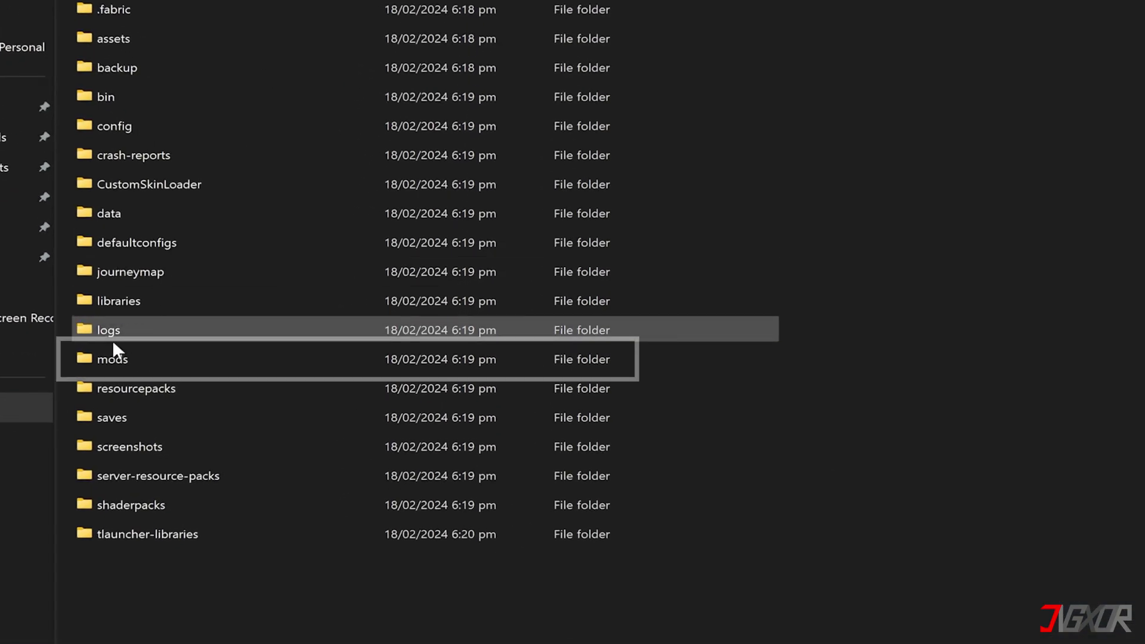
{"action": "double_click", "coordinate": [212, 361]}
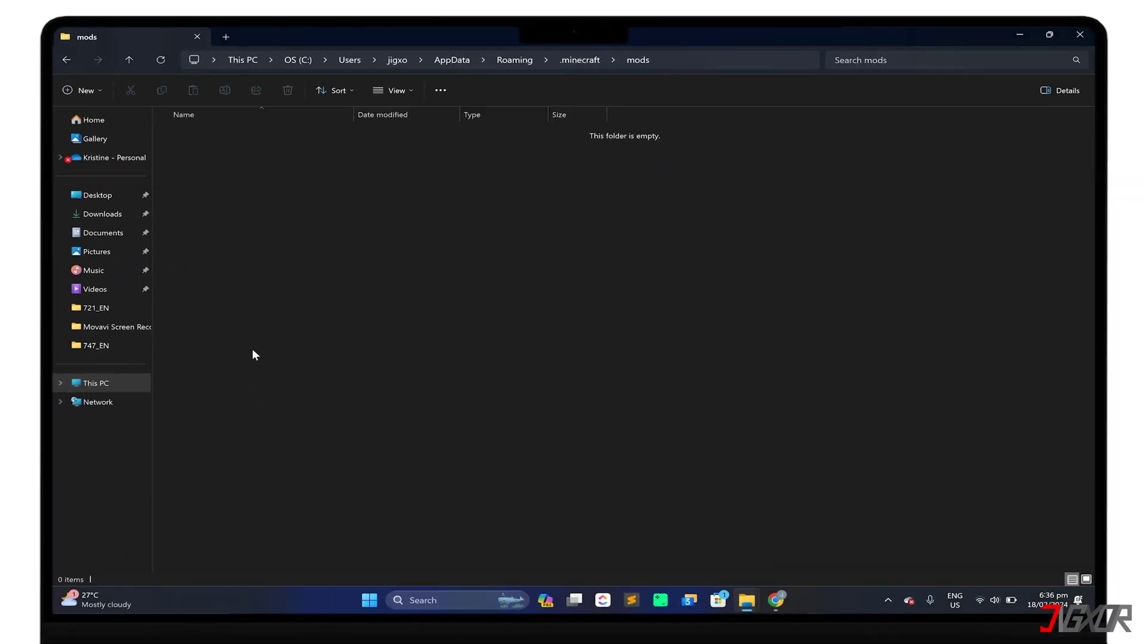
Step: Move Baubles-1.12-1.5.2 and Thaumcraft-1.8.9-5.2.4 from Downloads into the mods folder and clear both folder windows away
{"action": "key", "text": "super+Right"}
{"action": "left_click", "coordinate": [288, 246]}
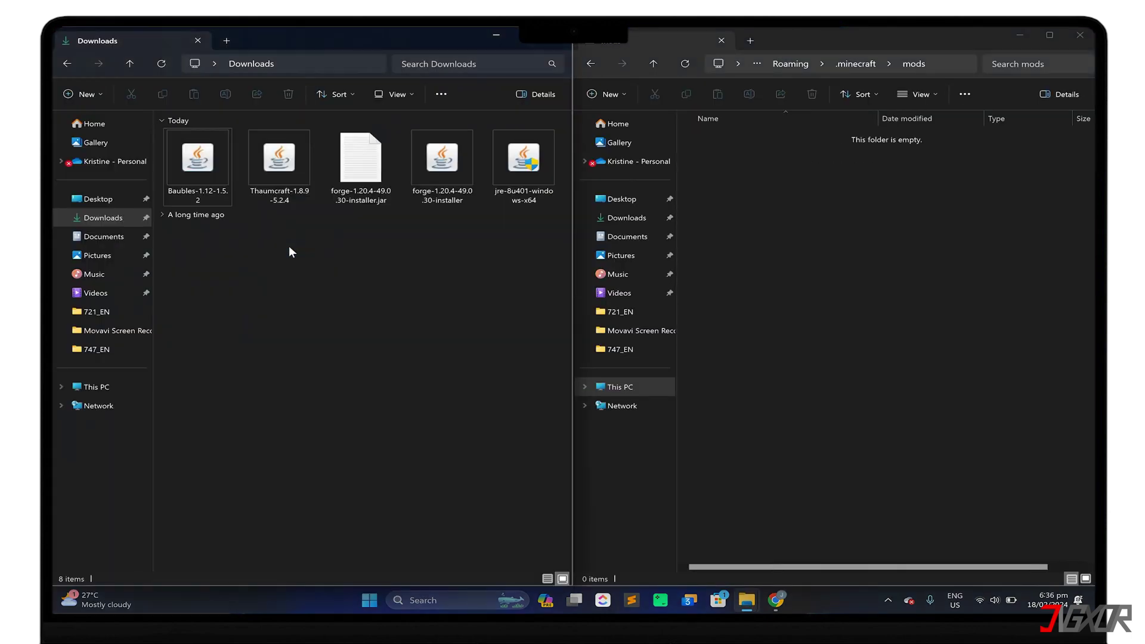
{"action": "left_click", "coordinate": [199, 175]}
{"action": "left_click", "coordinate": [262, 174], "text": "ctrl"}
{"action": "left_click_drag", "start_coordinate": [262, 173], "coordinate": [851, 256]}
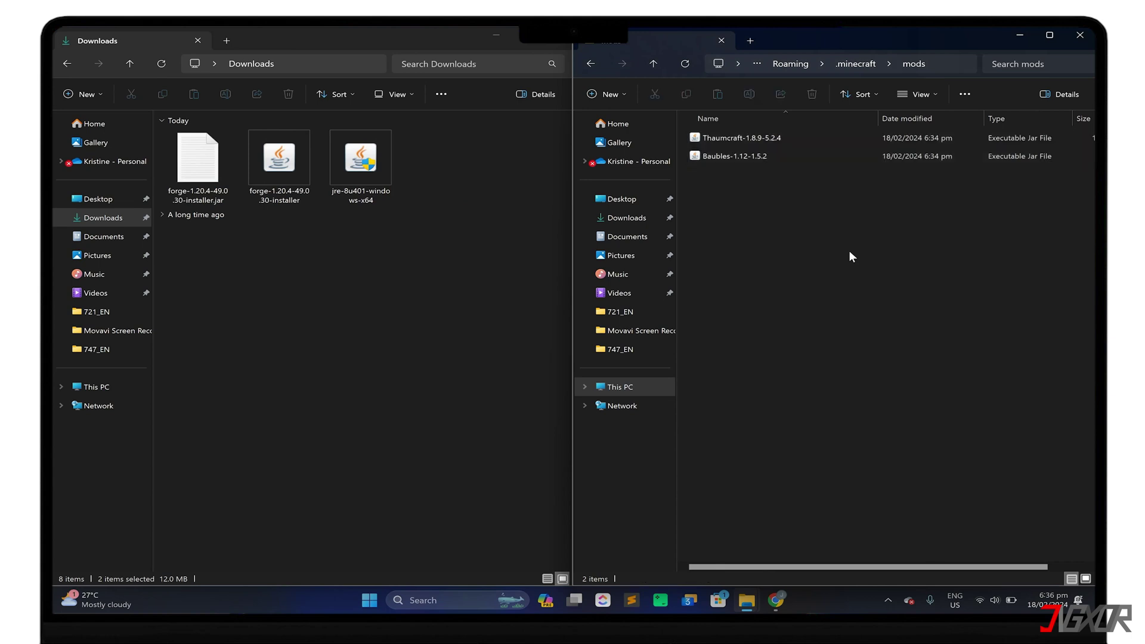
{"action": "left_click", "coordinate": [558, 36]}
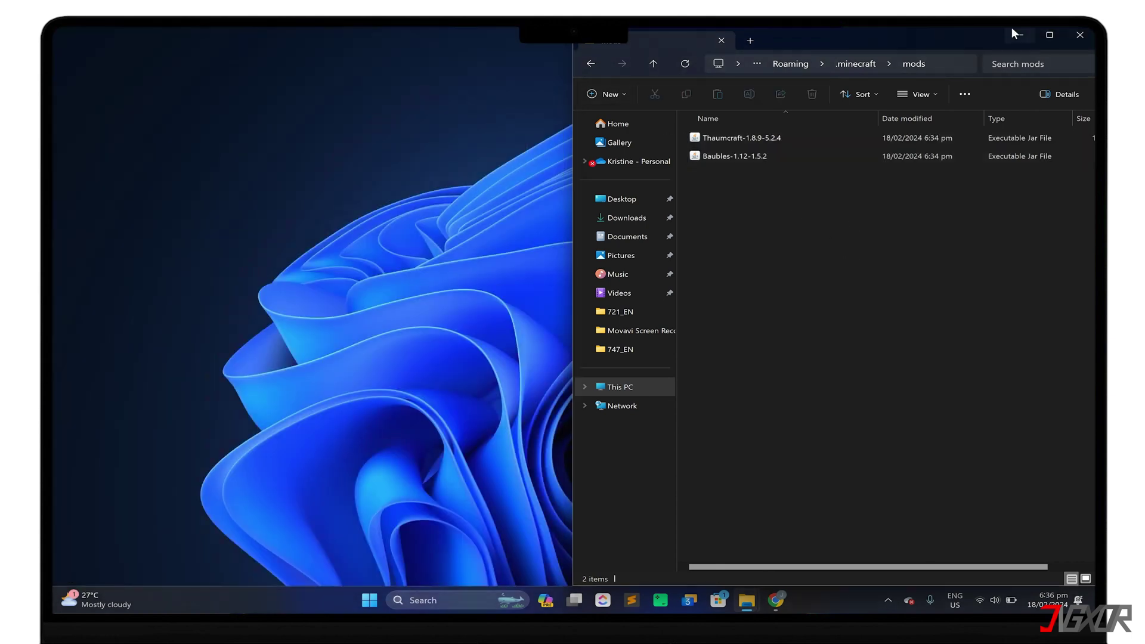
{"action": "left_click", "coordinate": [1079, 34]}
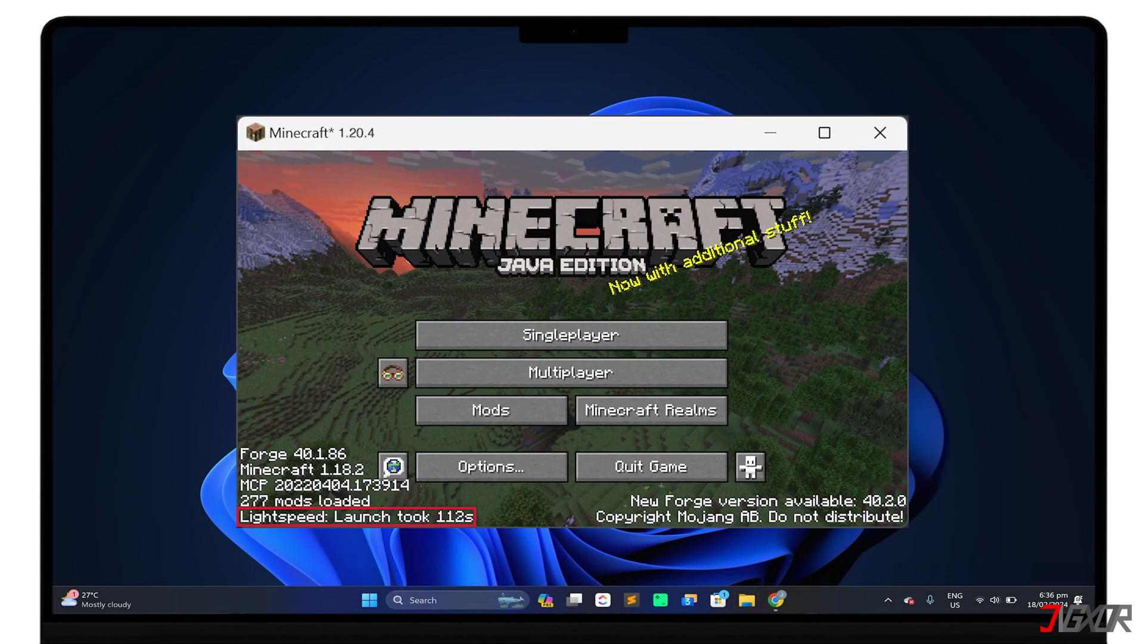